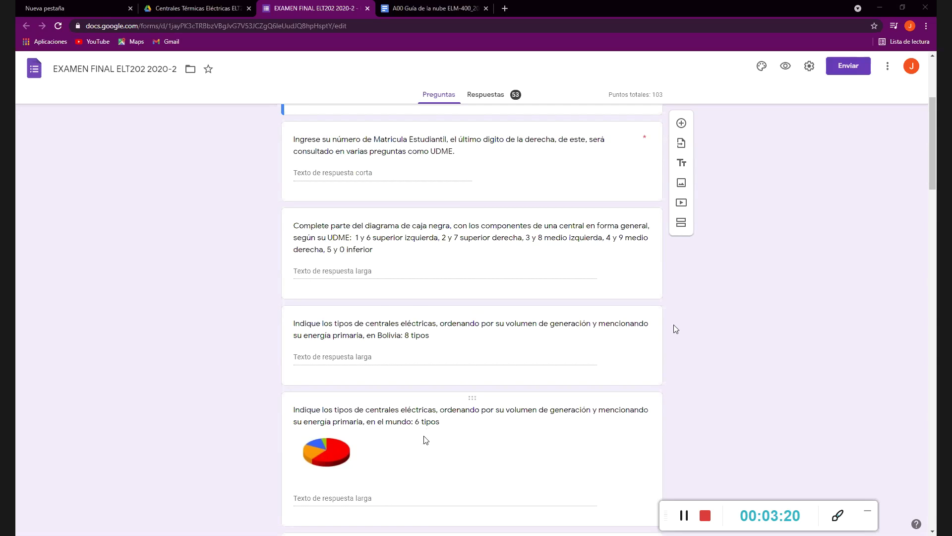
Review the questions of the ELT202 final exam form, from the student registration number down to the final combined-cycle example.
scroll(425, 435, "down", 3)
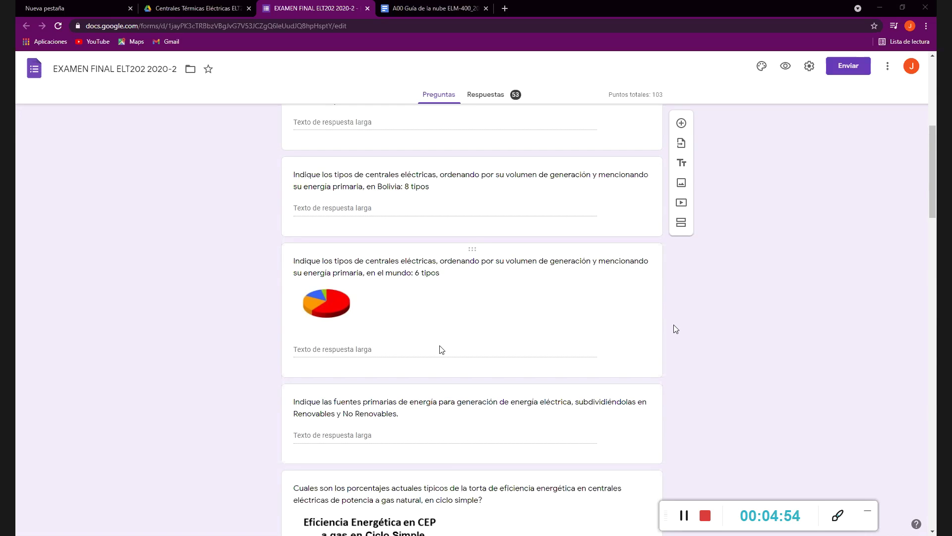
scroll(441, 349, "down", 3)
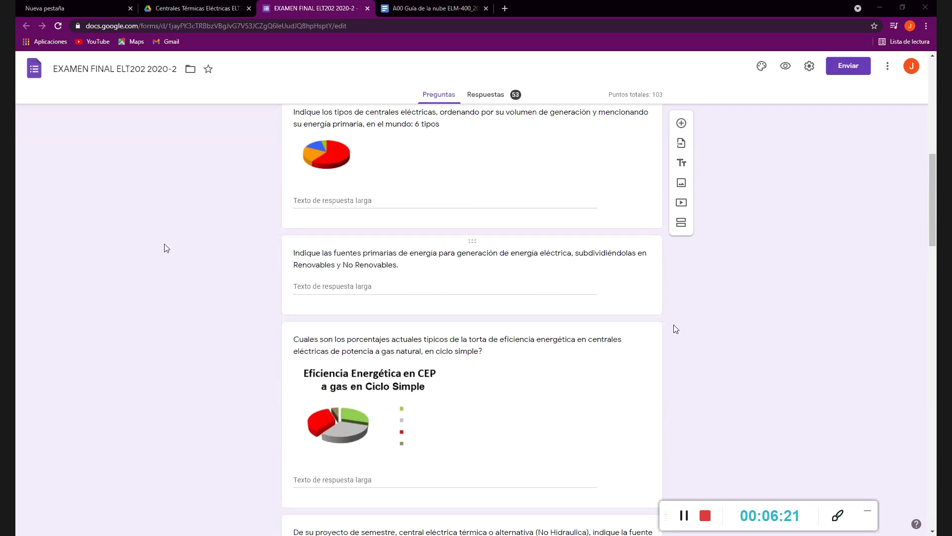
scroll(446, 410, "down", 4)
scroll(446, 409, "down", 3)
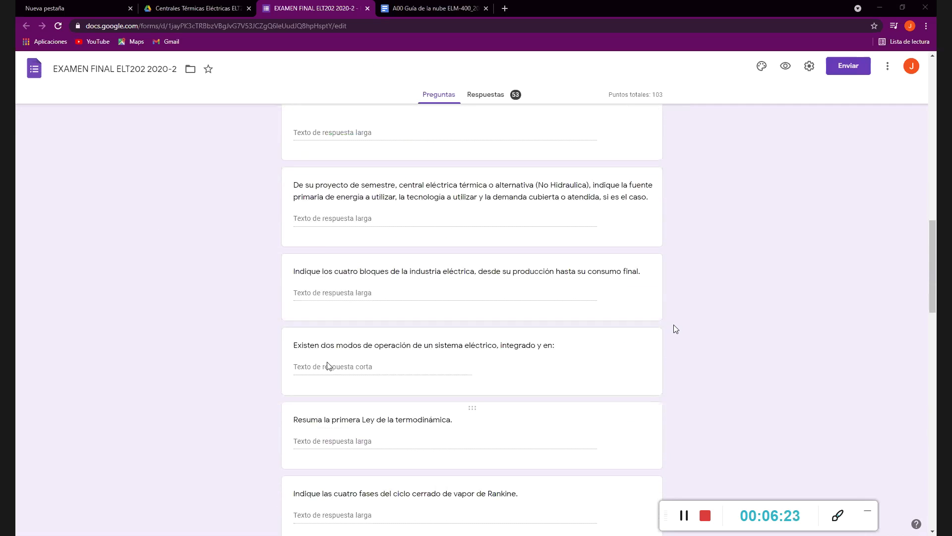
scroll(386, 253, "down", 6)
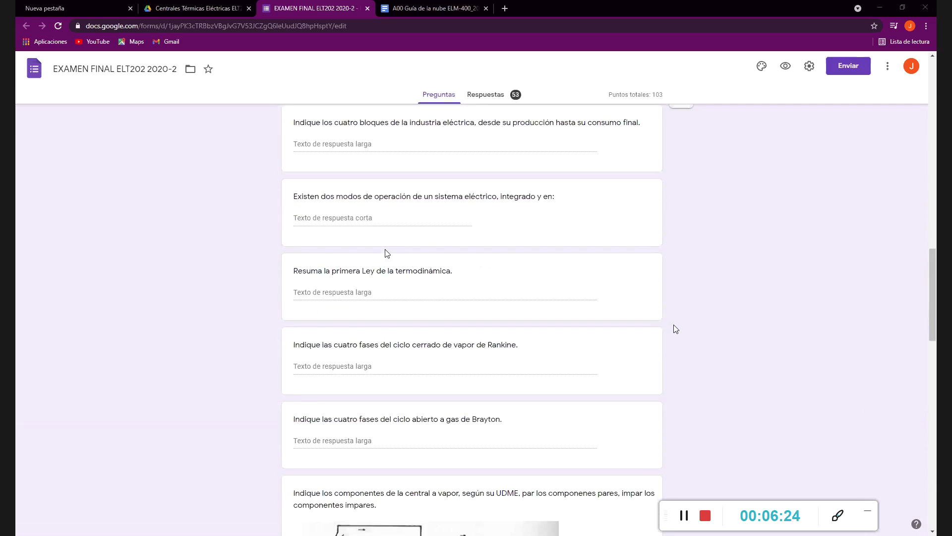
scroll(385, 253, "down", 2)
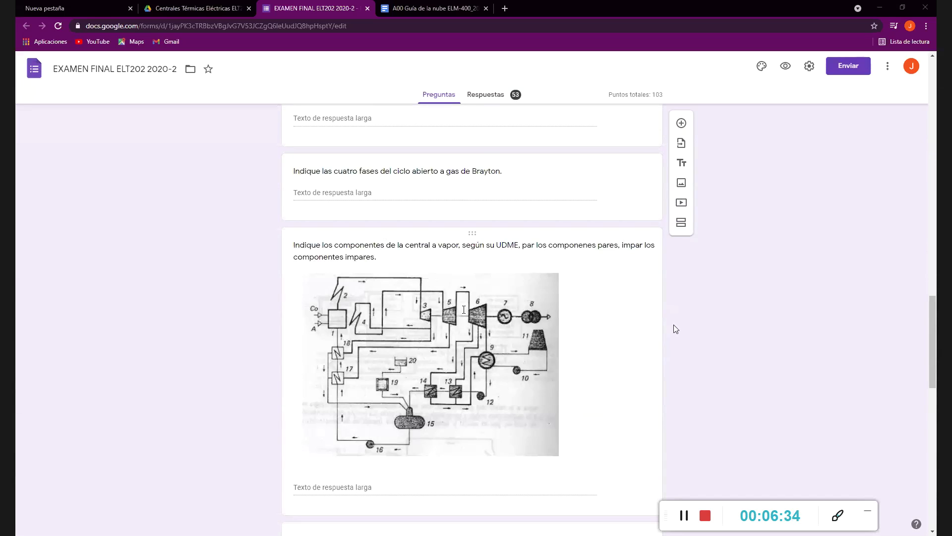
scroll(462, 315, "up", 1)
scroll(463, 313, "down", 5)
scroll(462, 309, "down", 3)
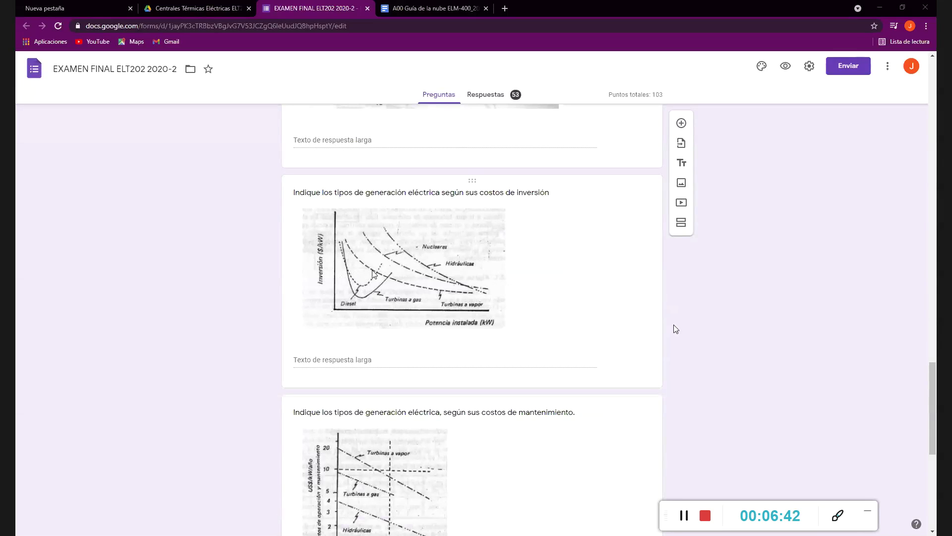
scroll(375, 274, "down", 4)
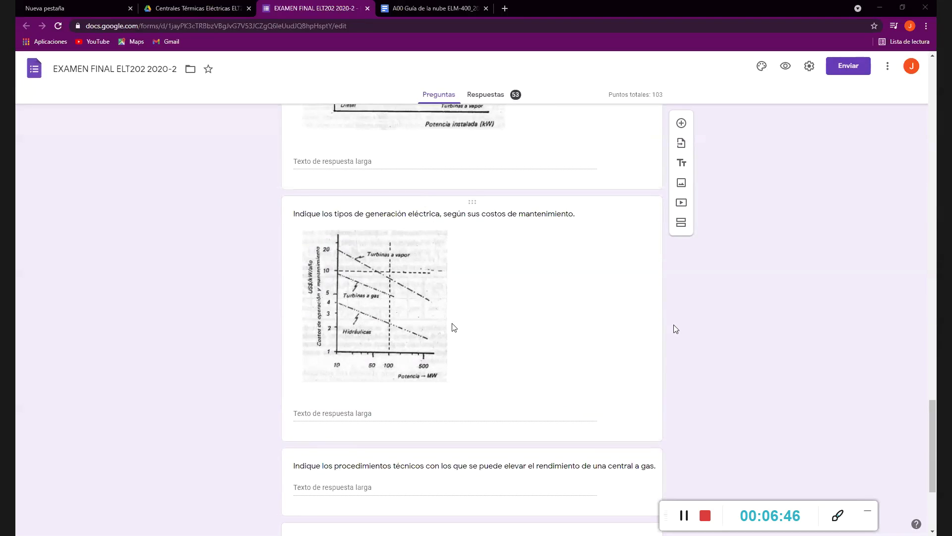
scroll(452, 326, "down", 3)
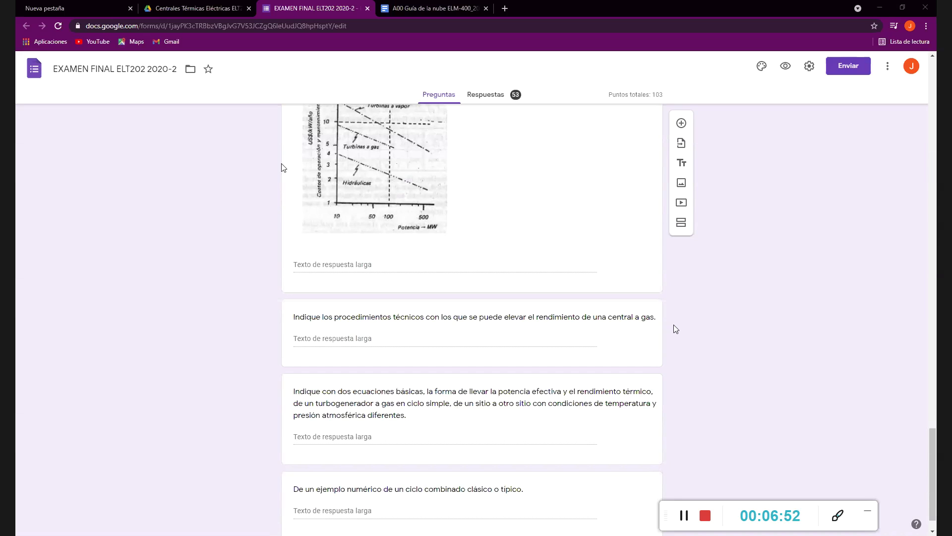
scroll(407, 394, "down", 1)
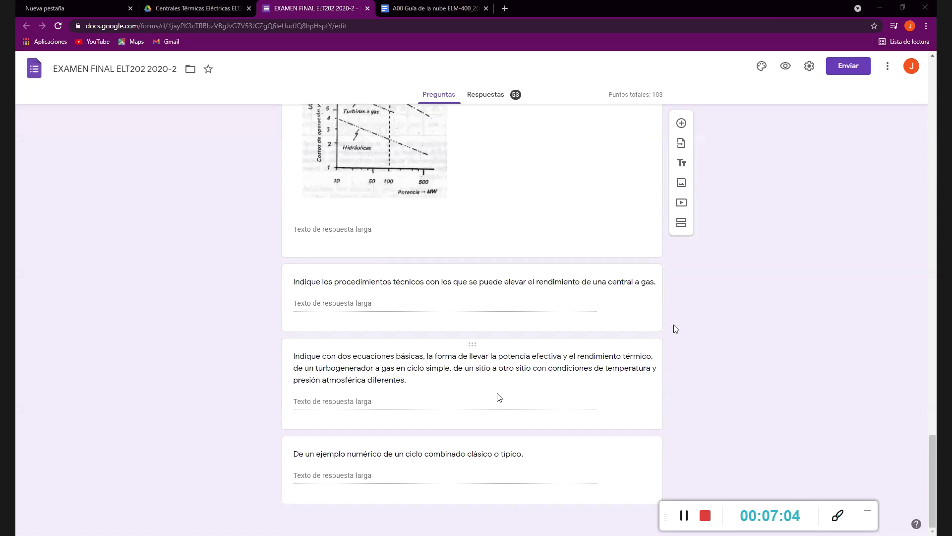
Go back over the ELT202 exam questions, from the generation cost charts up to the student identification fields.
scroll(452, 372, "up", 15)
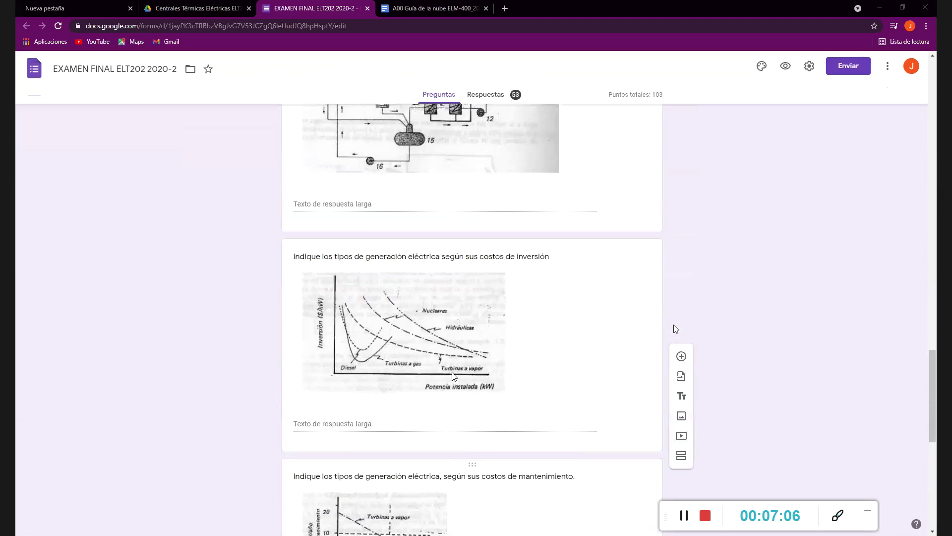
scroll(453, 376, "up", 6)
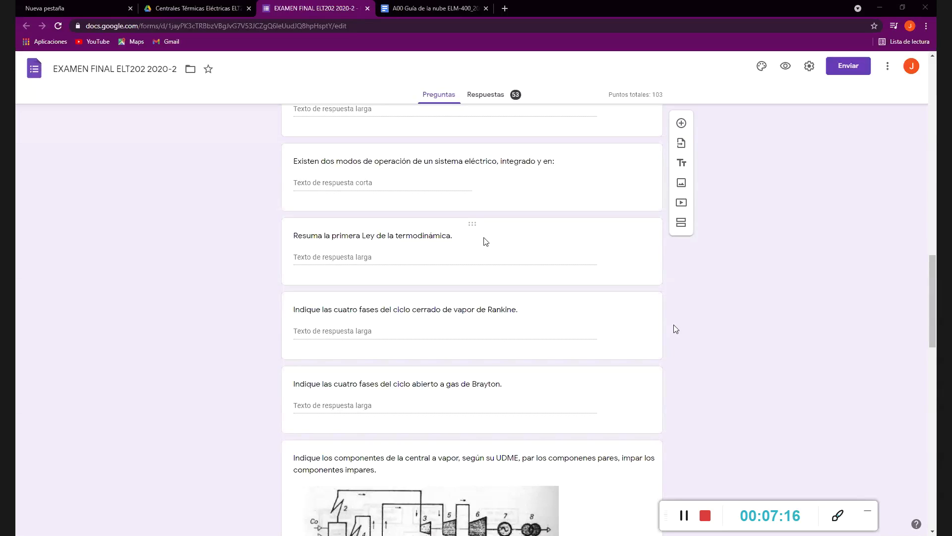
scroll(481, 245, "up", 2)
key("XF86AudioRaiseVolume")
key("XF86AudioRaiseVolume")
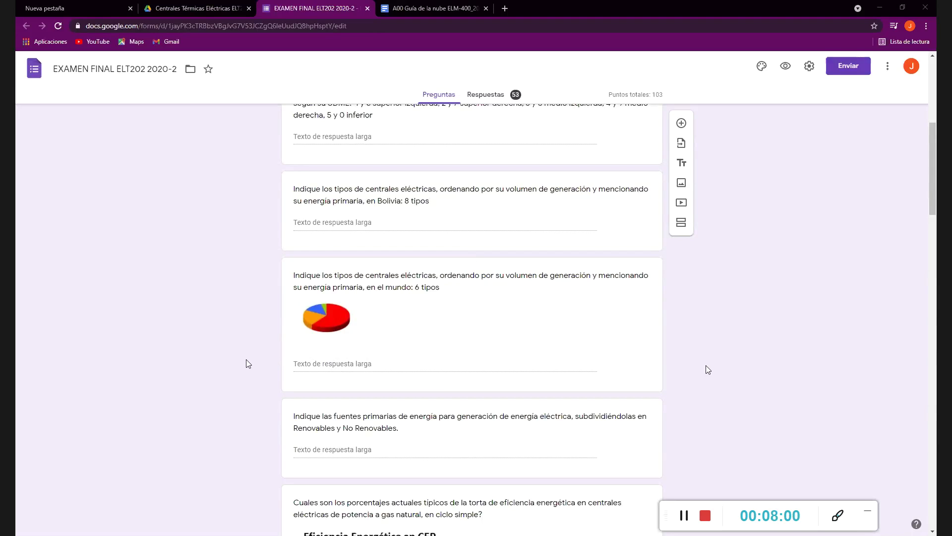
scroll(341, 307, "up", 5)
scroll(341, 307, "up", 2)
scroll(306, 319, "down", 3)
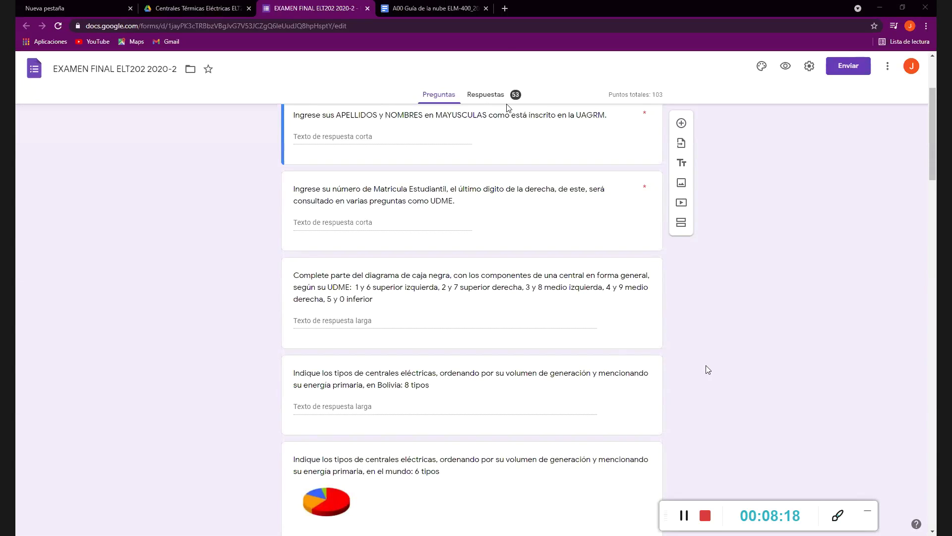
Switch to the ELM400 EXAMEN FINAL 2020-2 form and examine its birth date, FODA, and TIR and VAN questions.
key("alt+Tab")
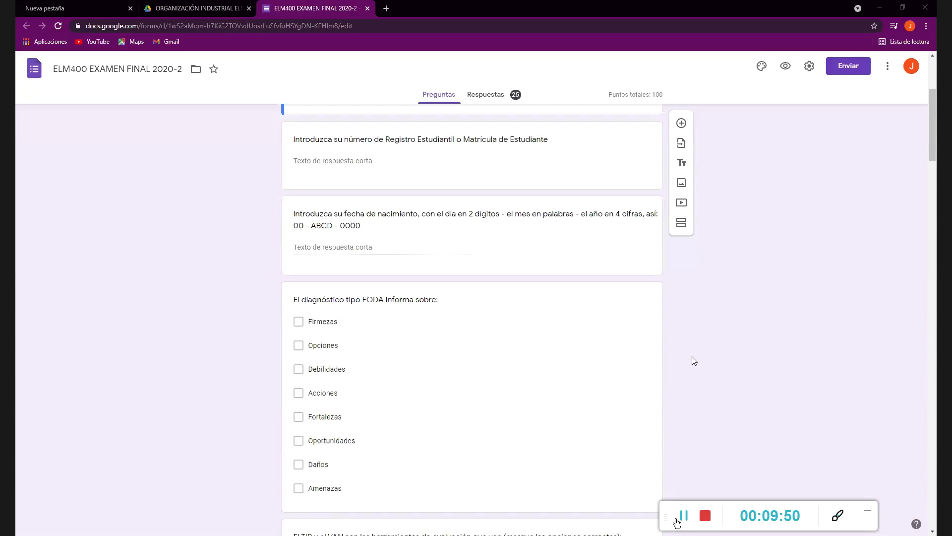
scroll(692, 357, "down", 2)
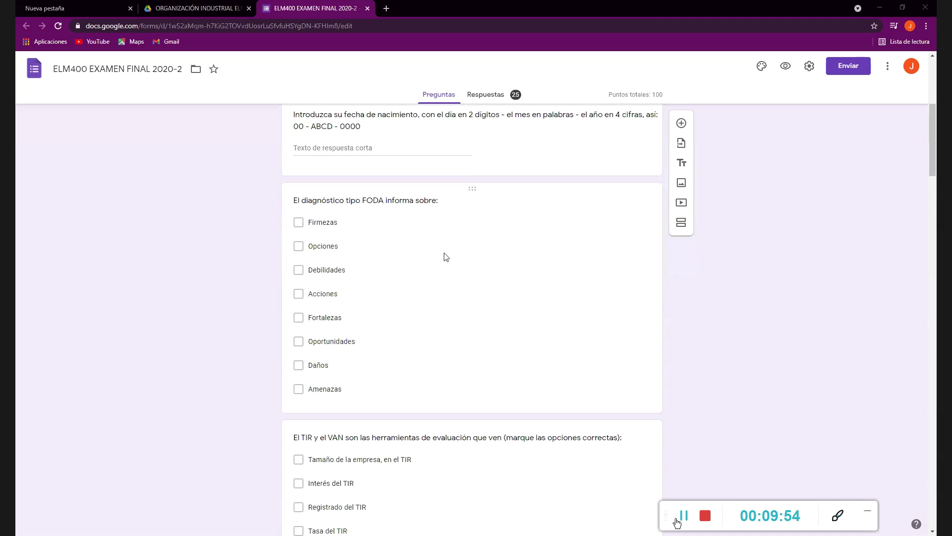
scroll(170, 193, "down", 1)
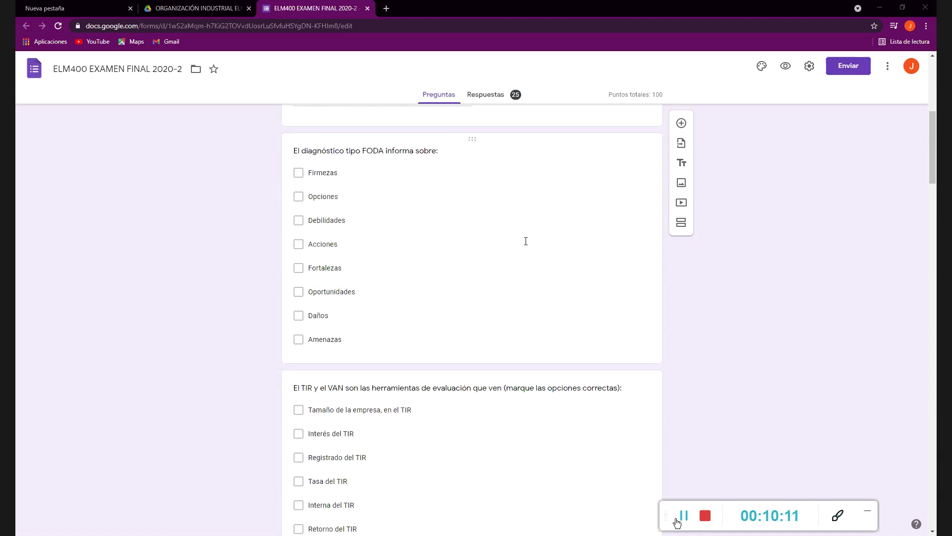
scroll(526, 241, "down", 3)
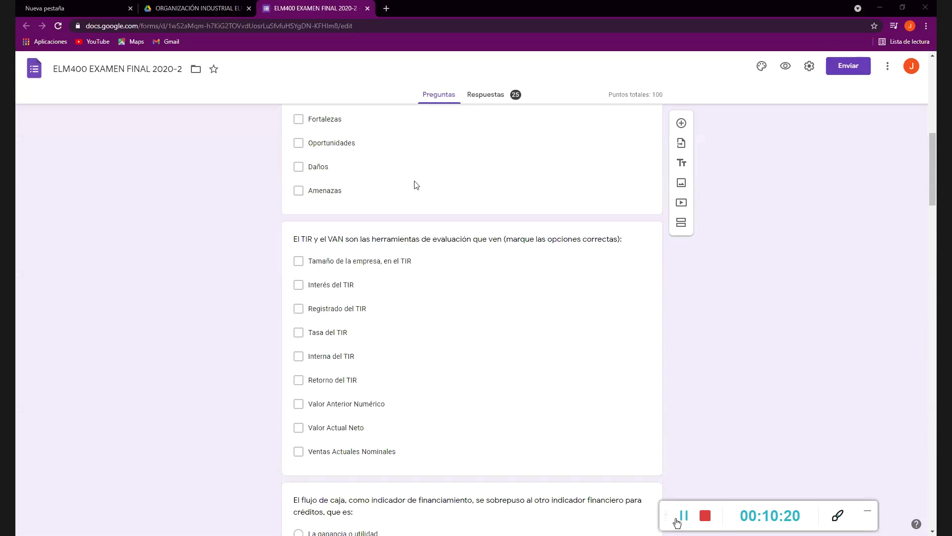
scroll(186, 187, "up", 1)
scroll(187, 188, "up", 6)
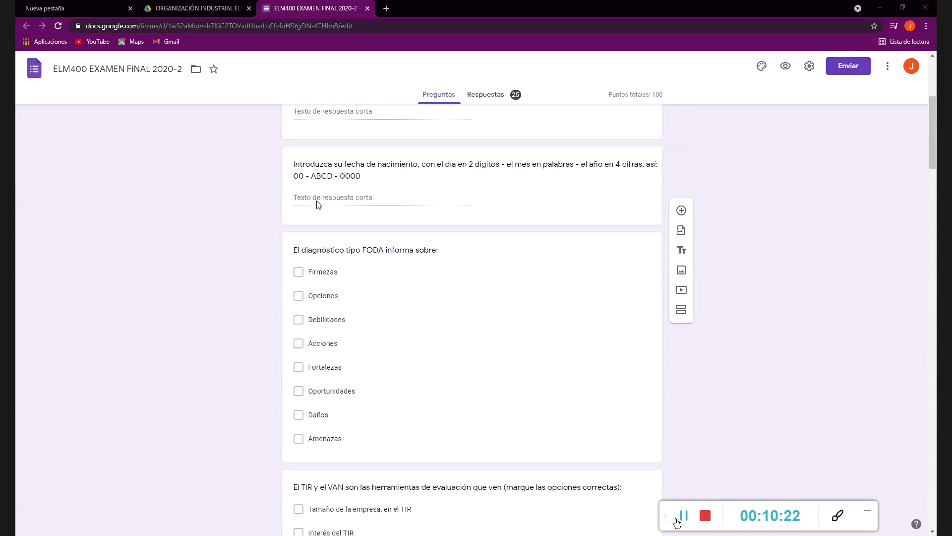
scroll(401, 208, "down", 3)
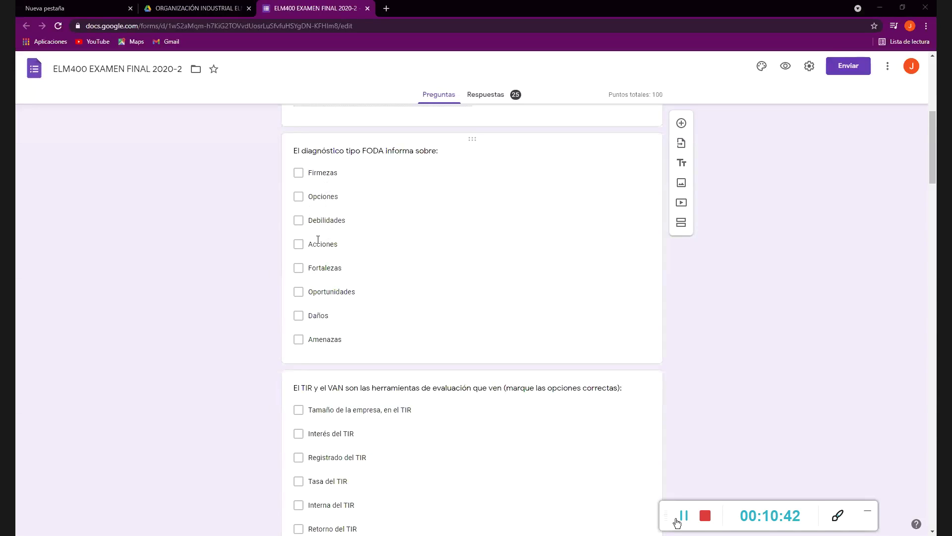
scroll(370, 255, "down", 3)
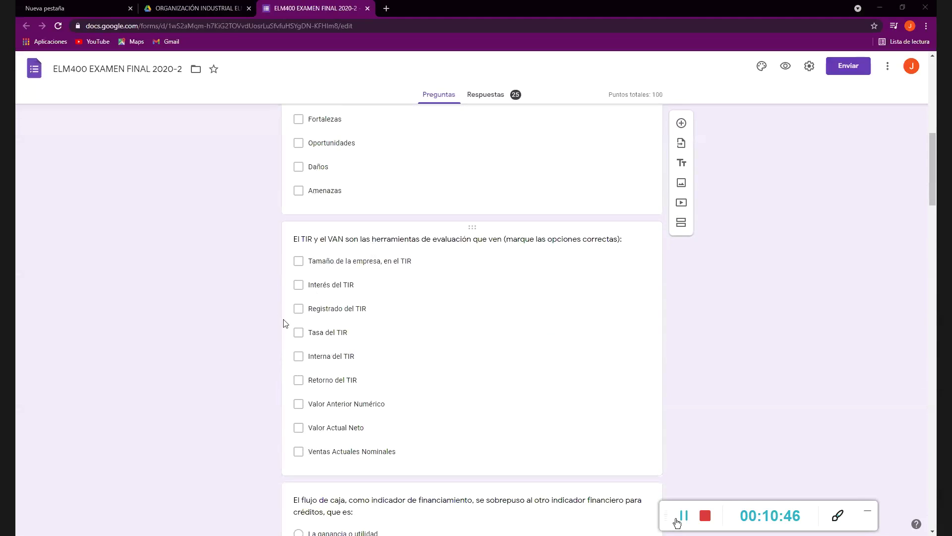
Review the ELM400 exam questions from cash flow through imported equipment specifications, and return to the Zoom meeting.
scroll(374, 342, "down", 6)
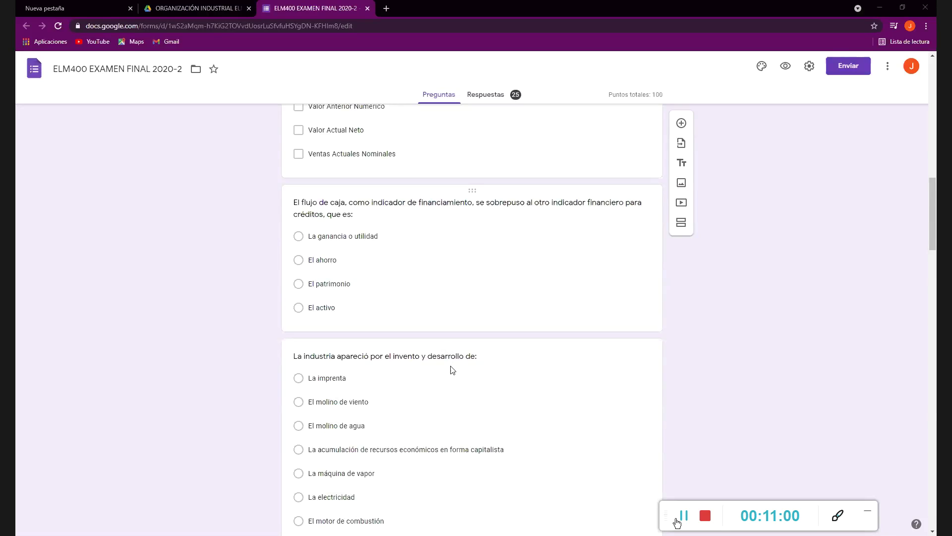
scroll(445, 364, "down", 3)
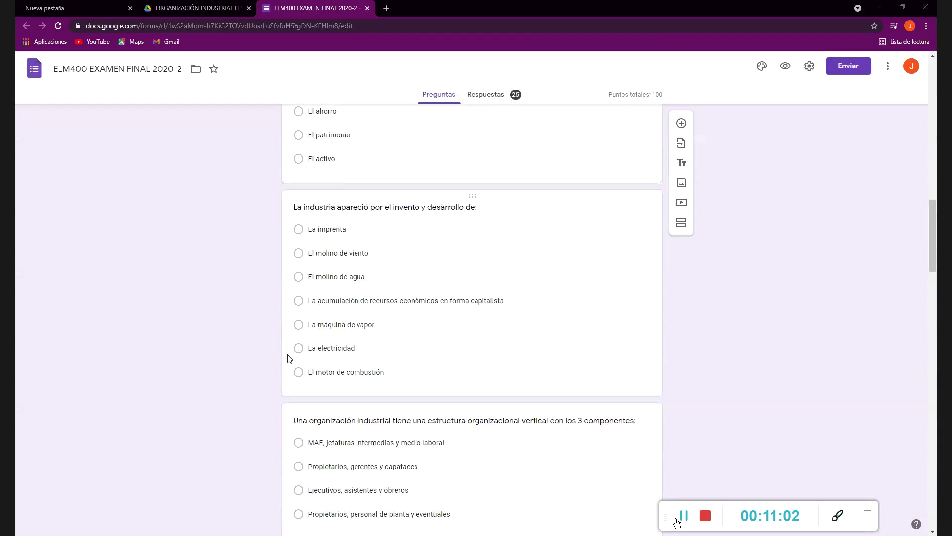
scroll(289, 357, "down", 3)
scroll(289, 356, "down", 4)
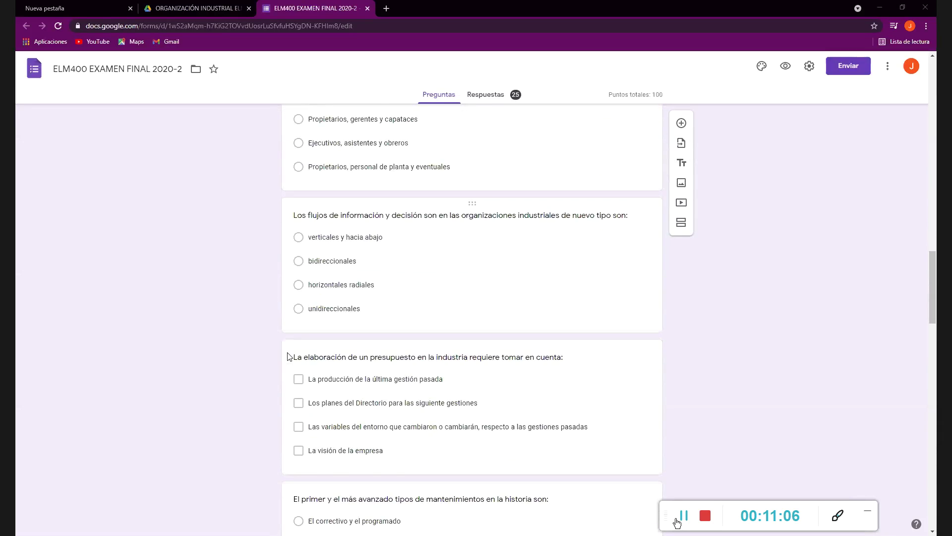
scroll(290, 356, "down", 5)
scroll(287, 354, "down", 3)
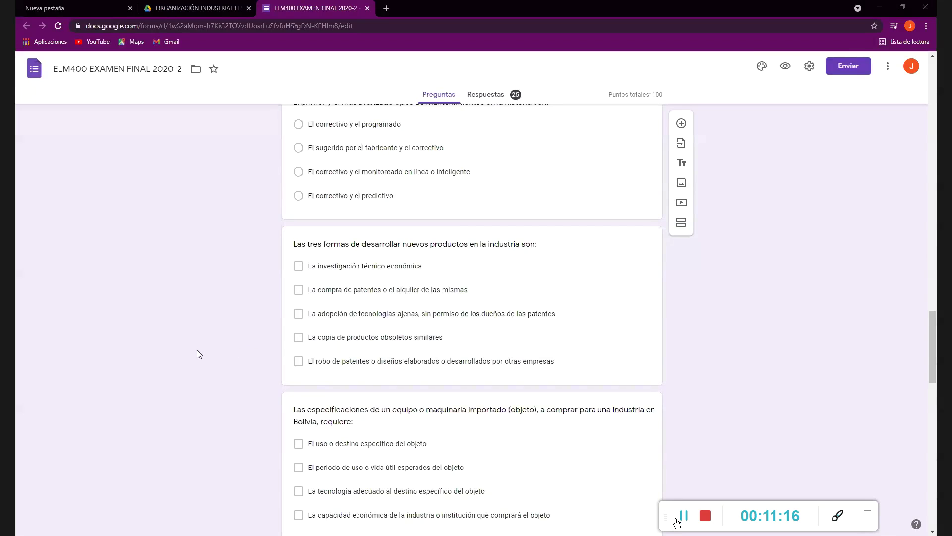
scroll(179, 350, "up", 1)
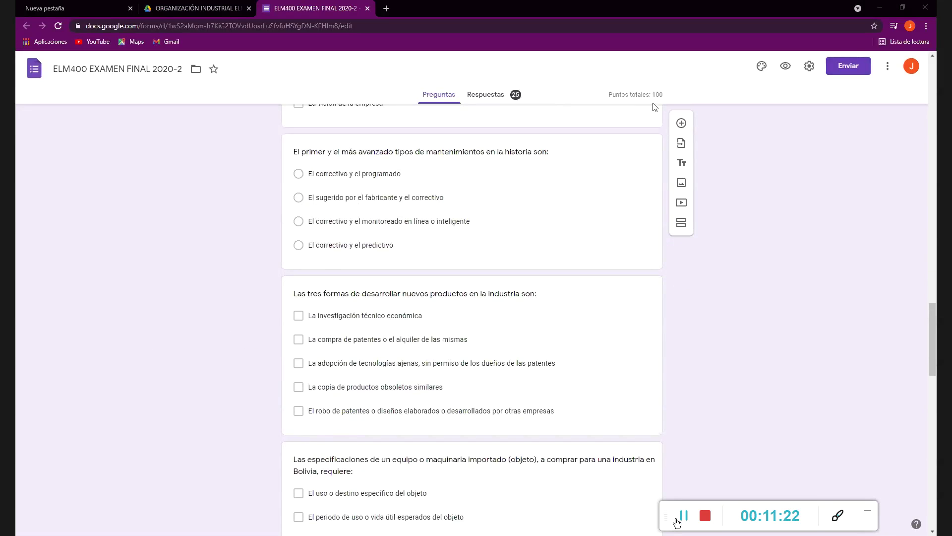
key("alt+Tab")
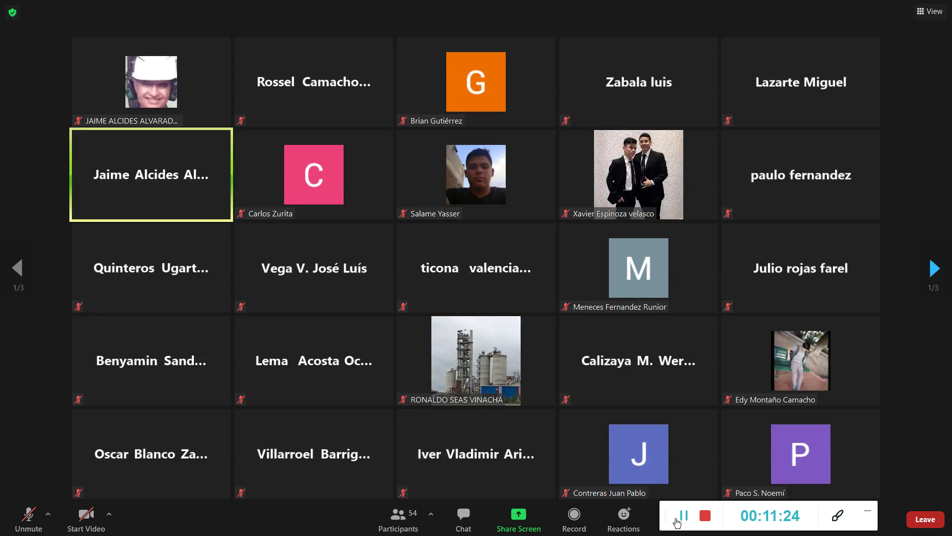